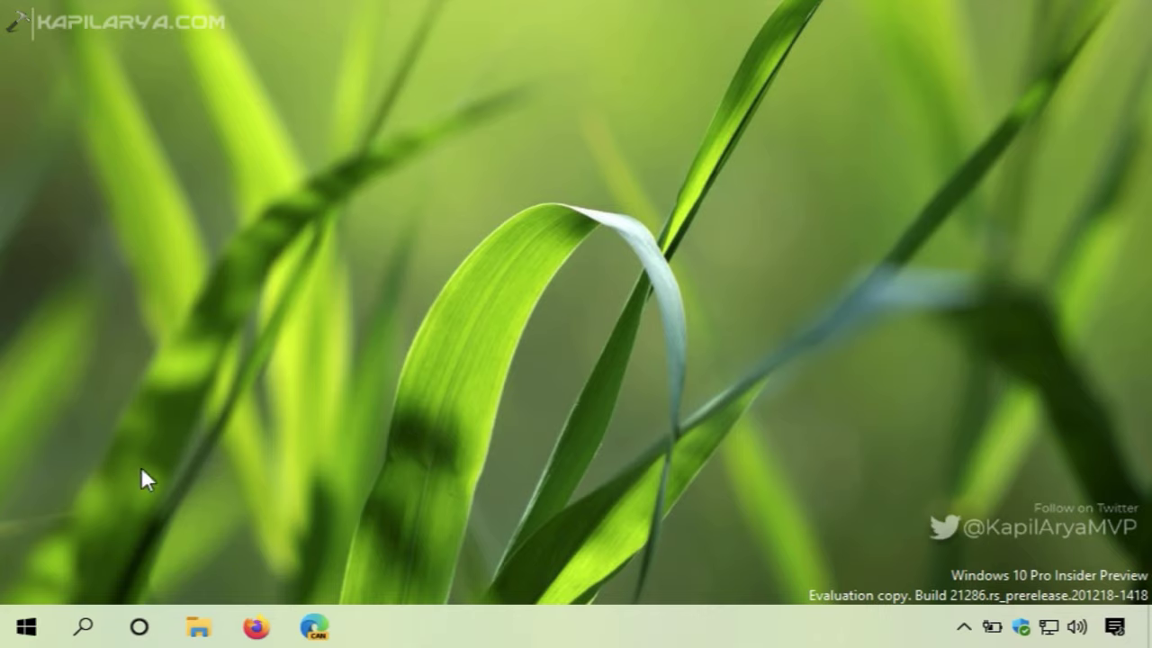
Run winver from the Win+X menu to show Windows 10 Pro version 2004, OS Build 21286.1000
right_click(29, 622)
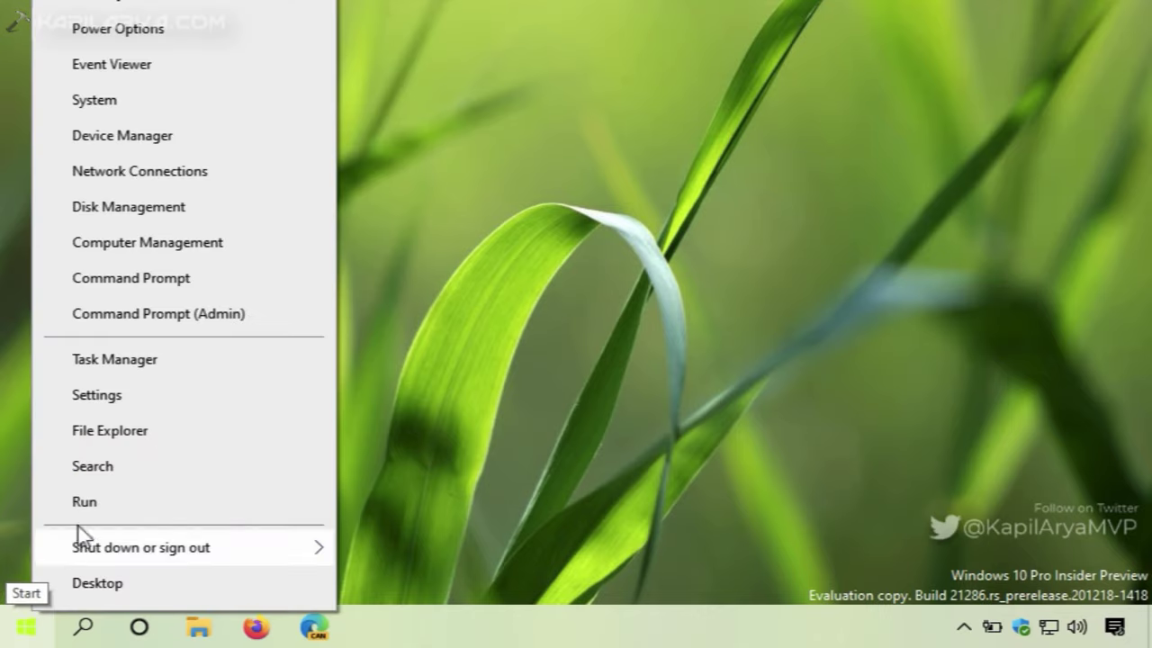
click(207, 507)
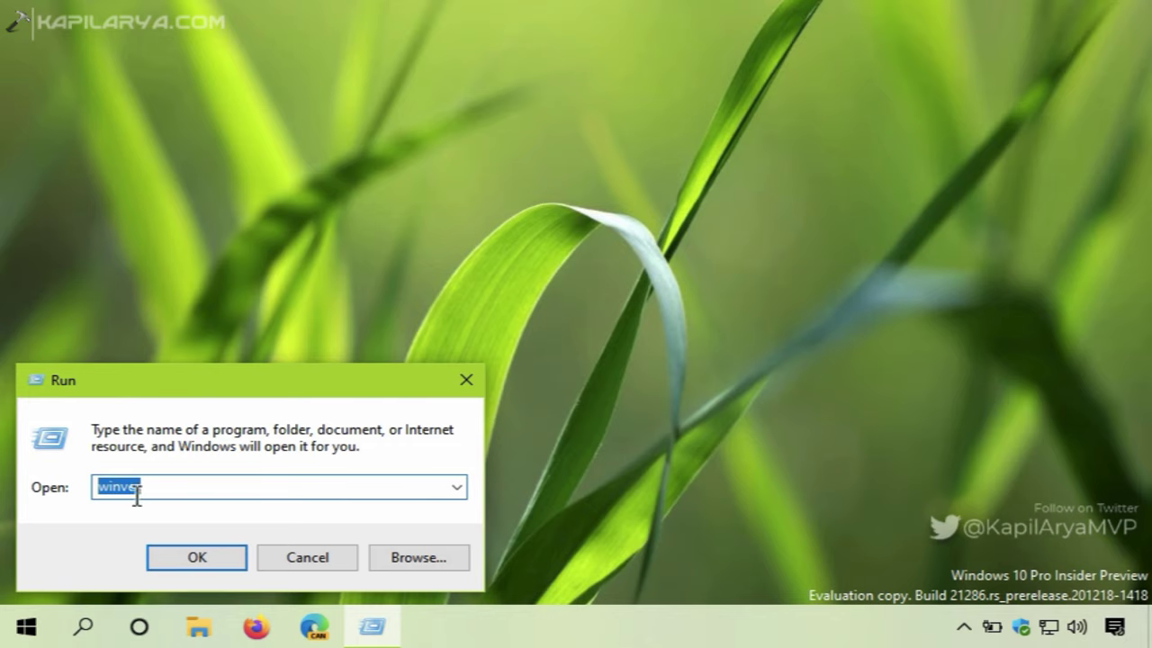
click(216, 556)
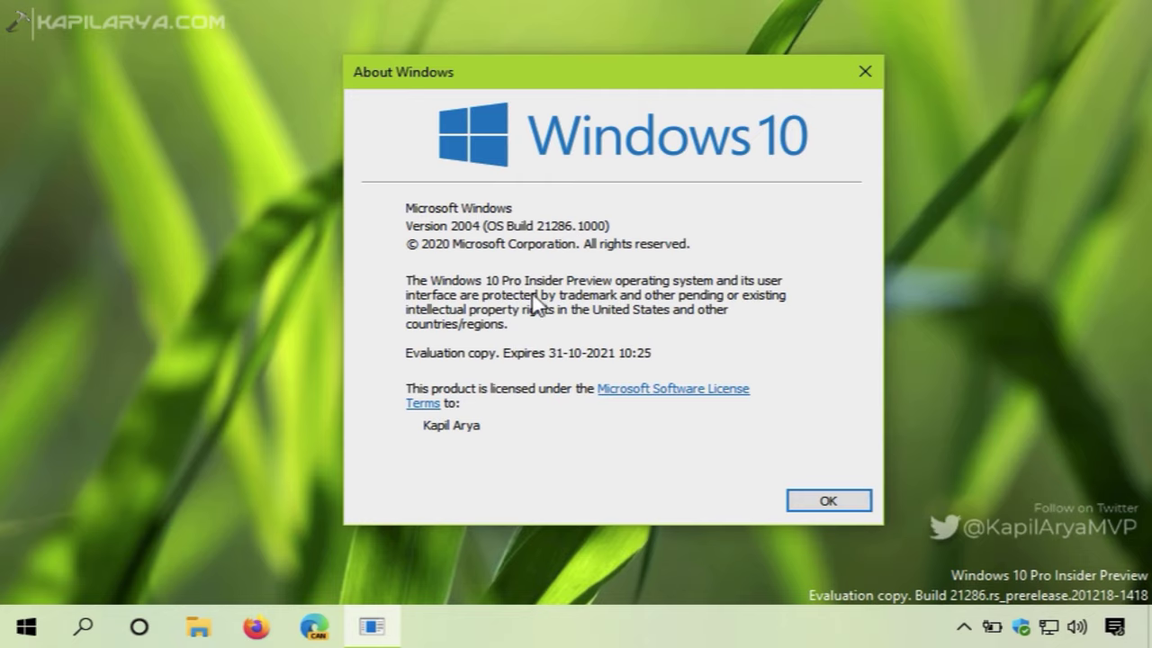
Close About Windows and select the 3.14 GB Windows10_InsiderPreview_Client_x32_en-us_21286.iso on USB DRIVE (F:)
click(864, 72)
key(super+e)
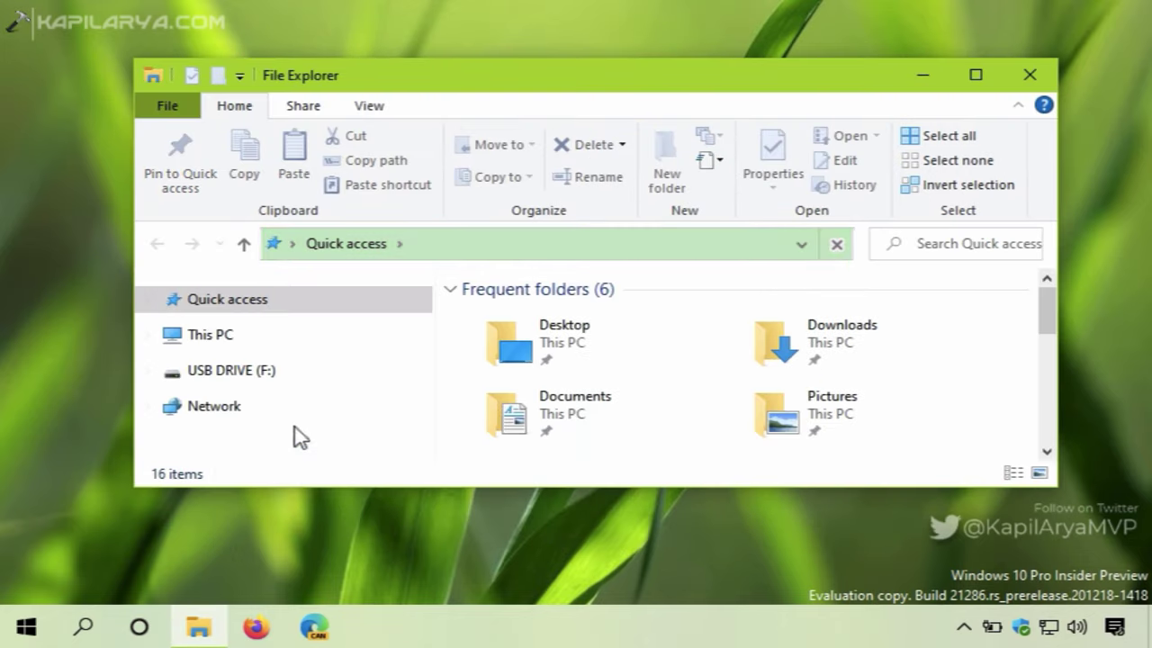
click(290, 380)
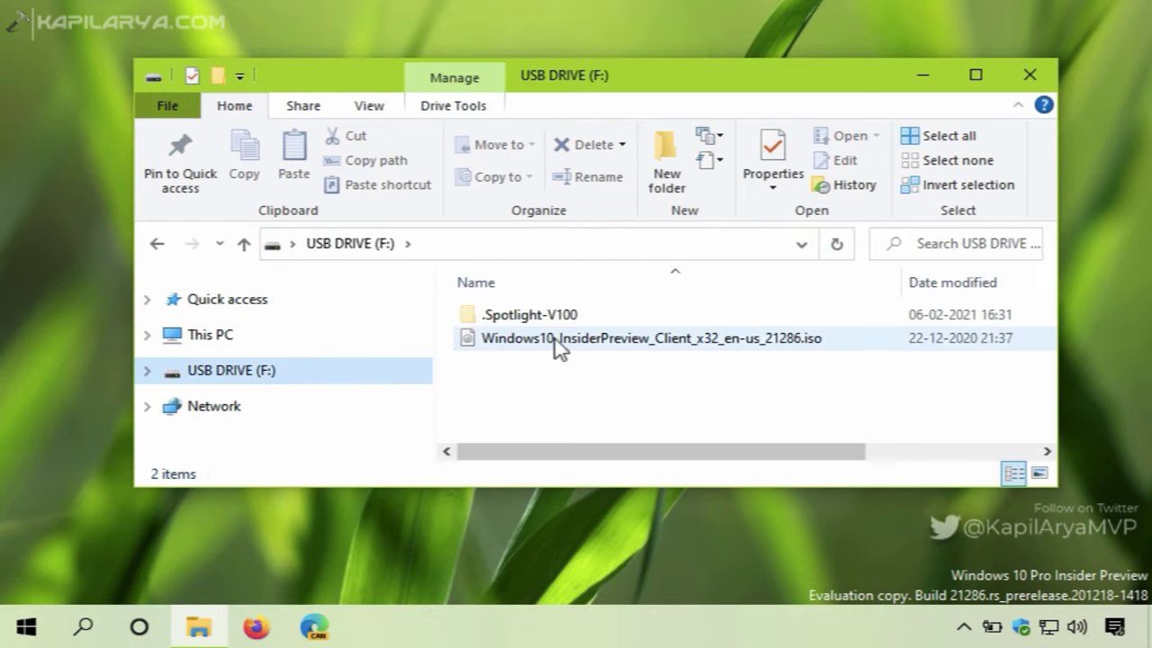
click(556, 342)
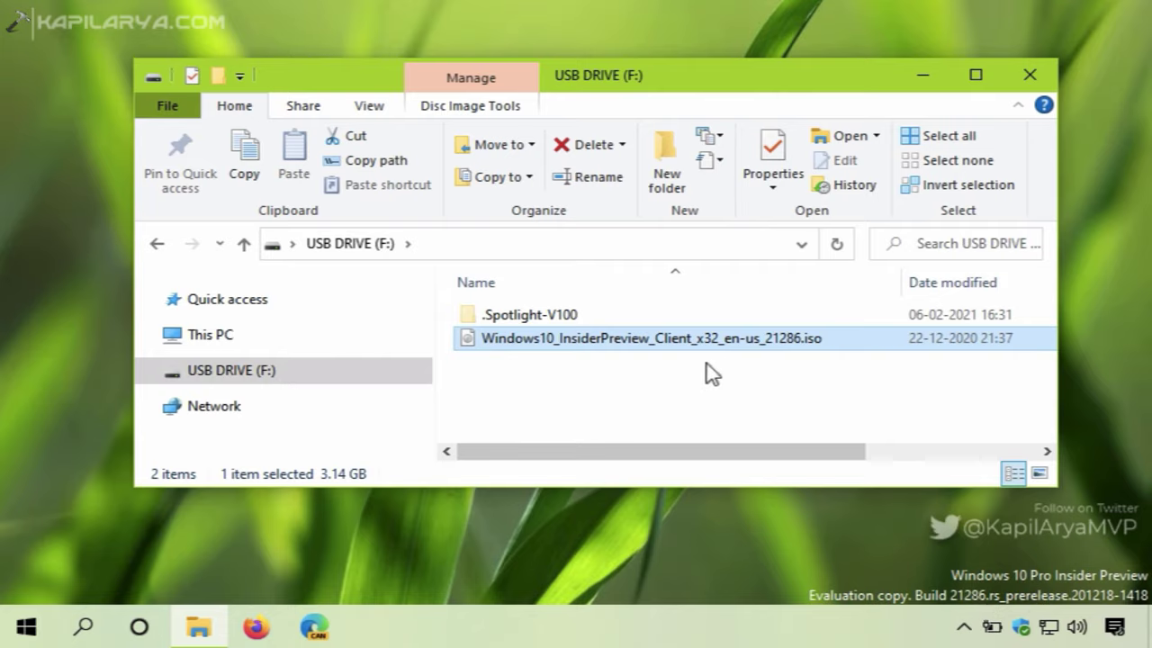
mouse_move(701, 344)
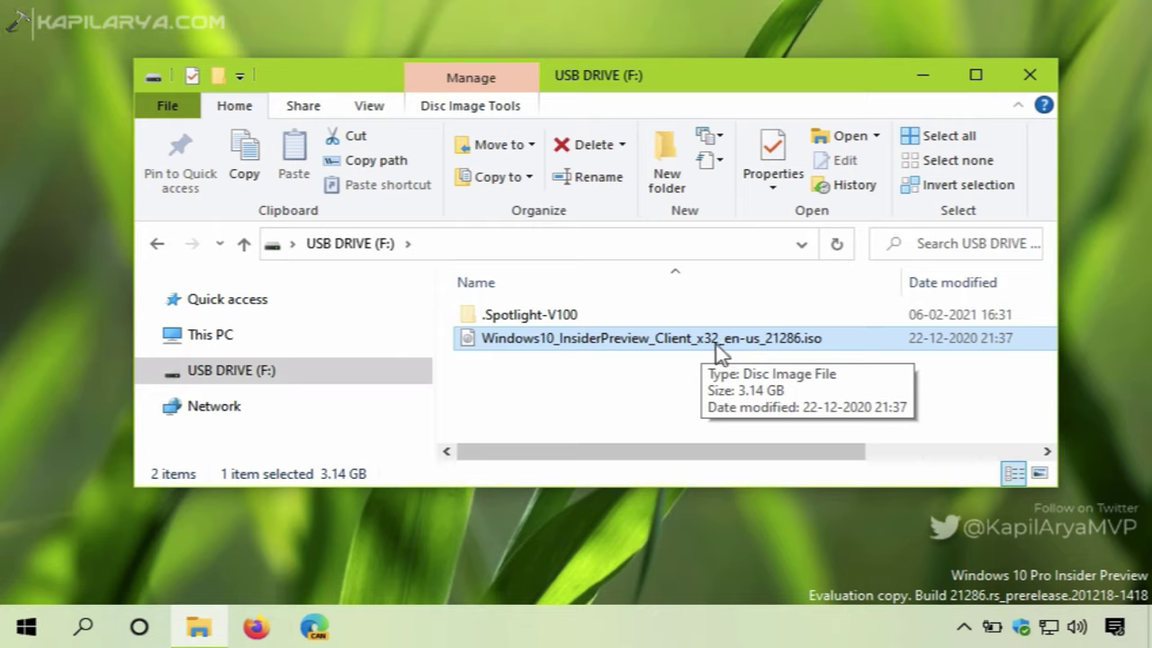
Mount the ISO as DVD Drive (G:), dismiss AutoPlay, and select setup.exe
right_click(717, 346)
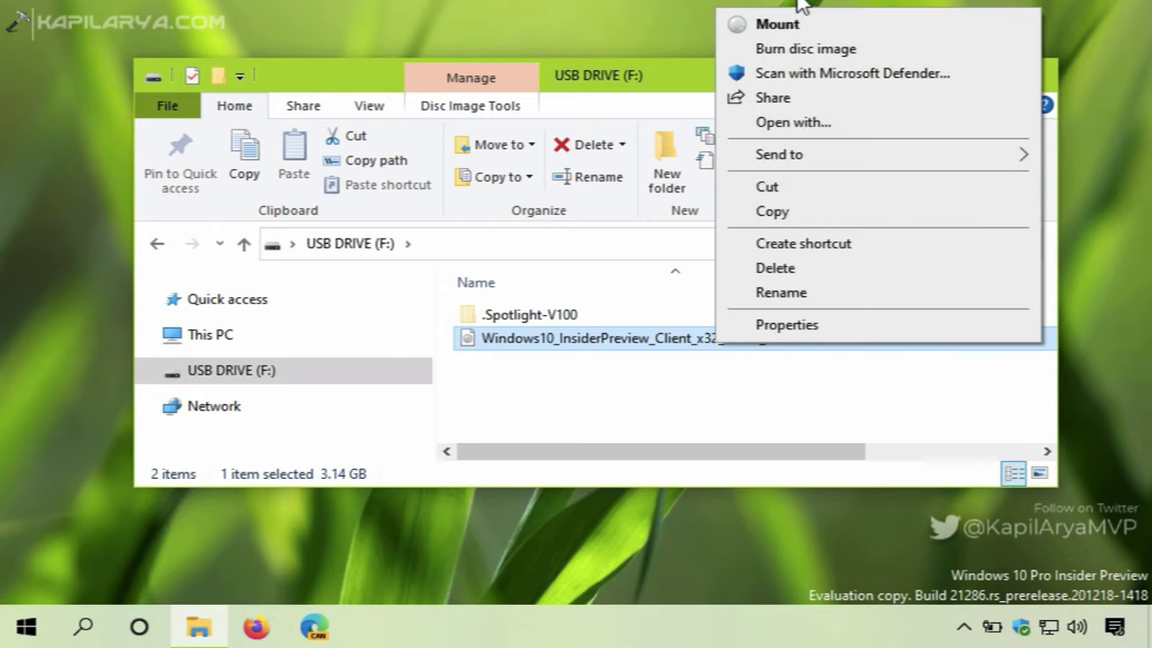
click(816, 27)
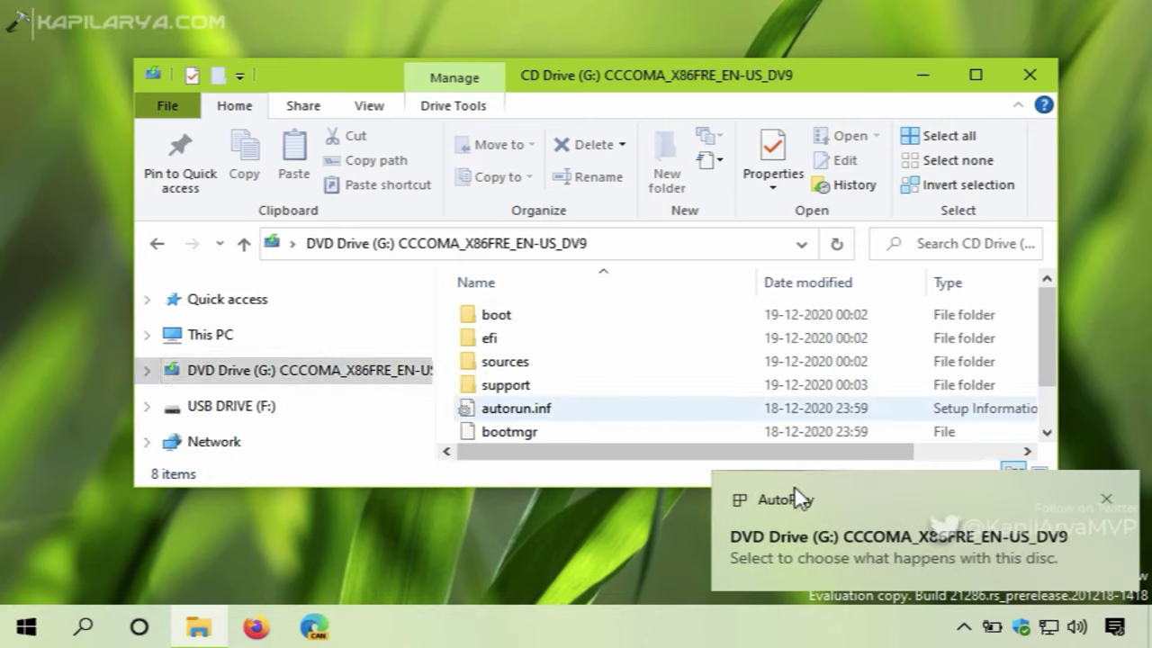
click(1107, 500)
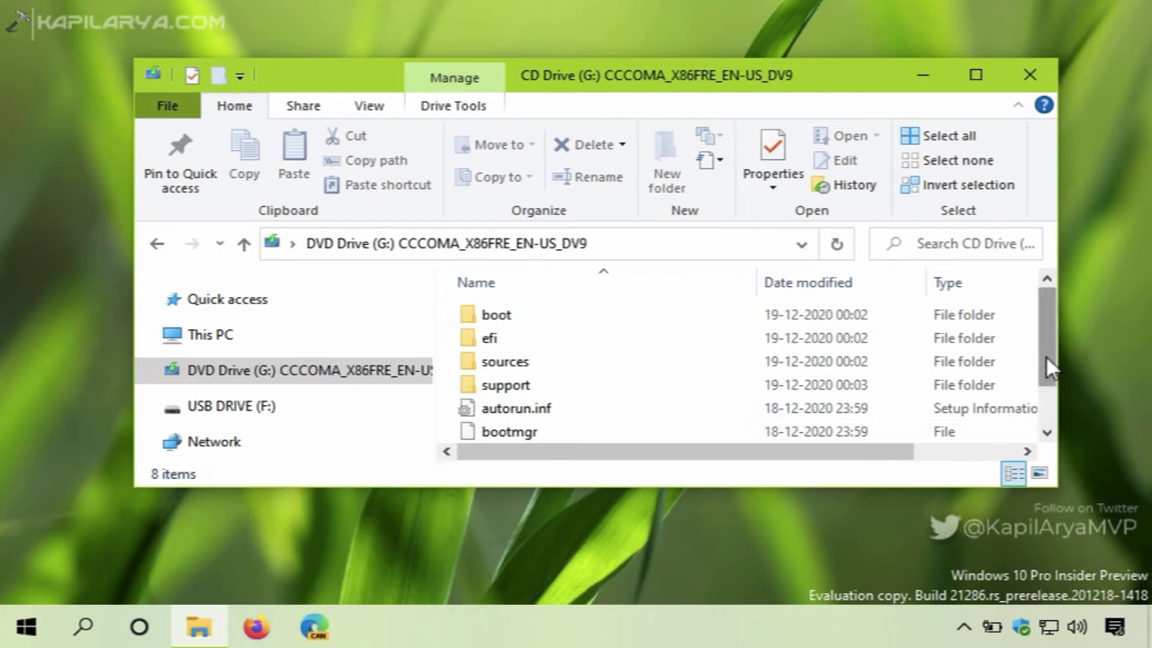
click(1042, 406)
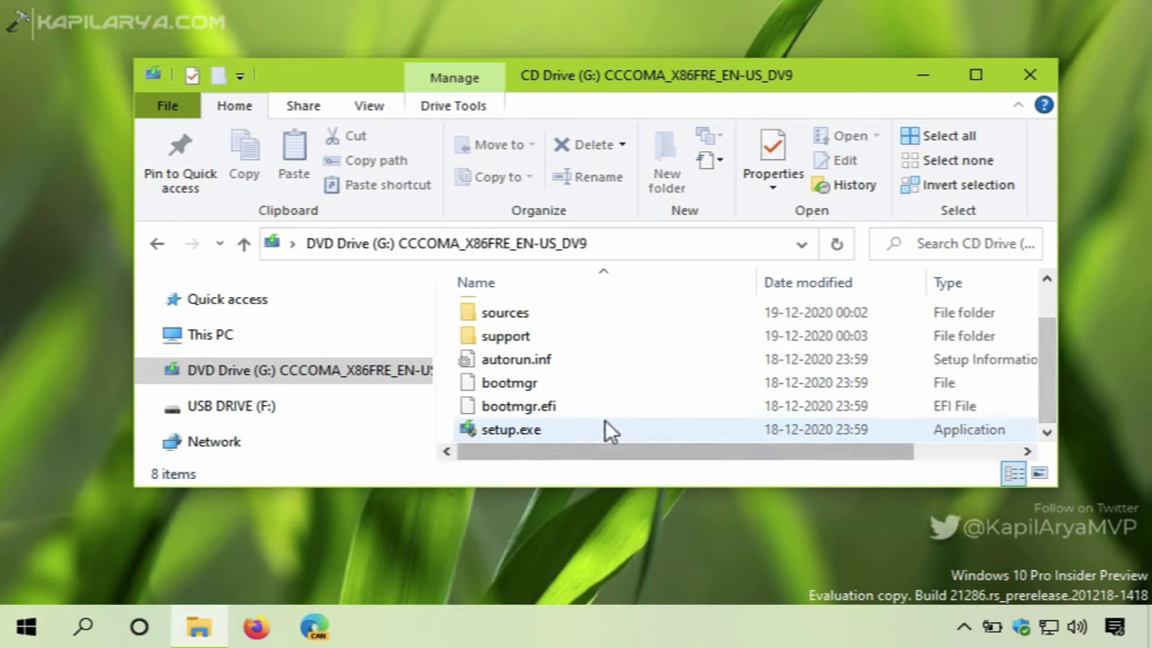
click(576, 430)
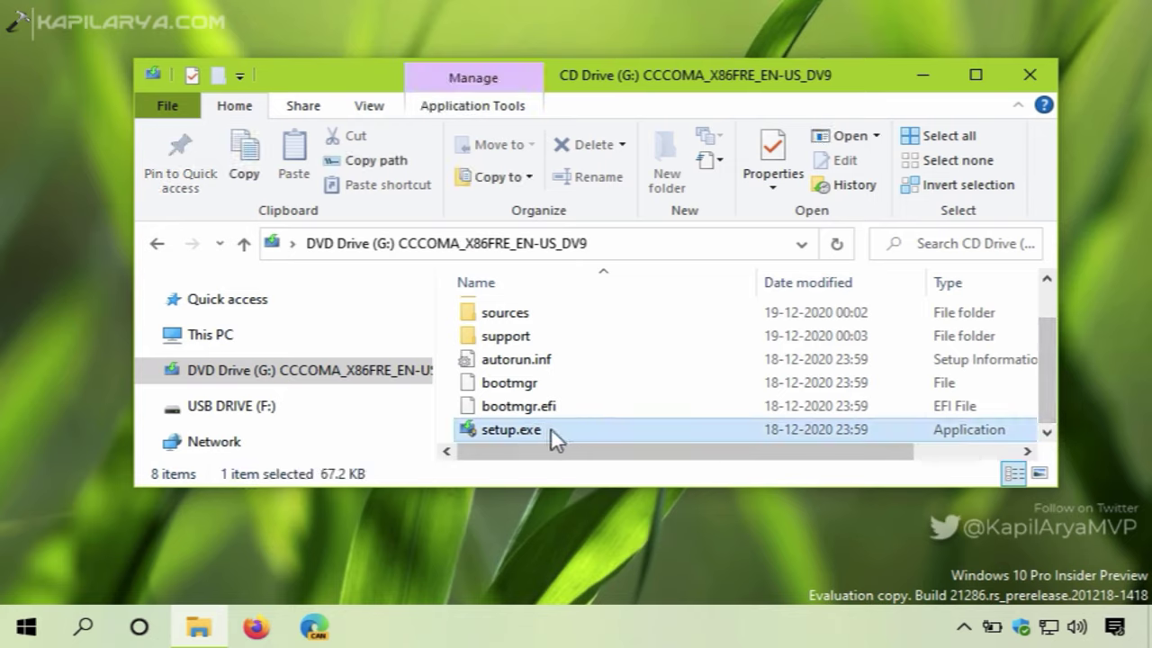
Launch setup.exe with administrator approval and minimize the Explorer window while Setup prepares
double_click(551, 429)
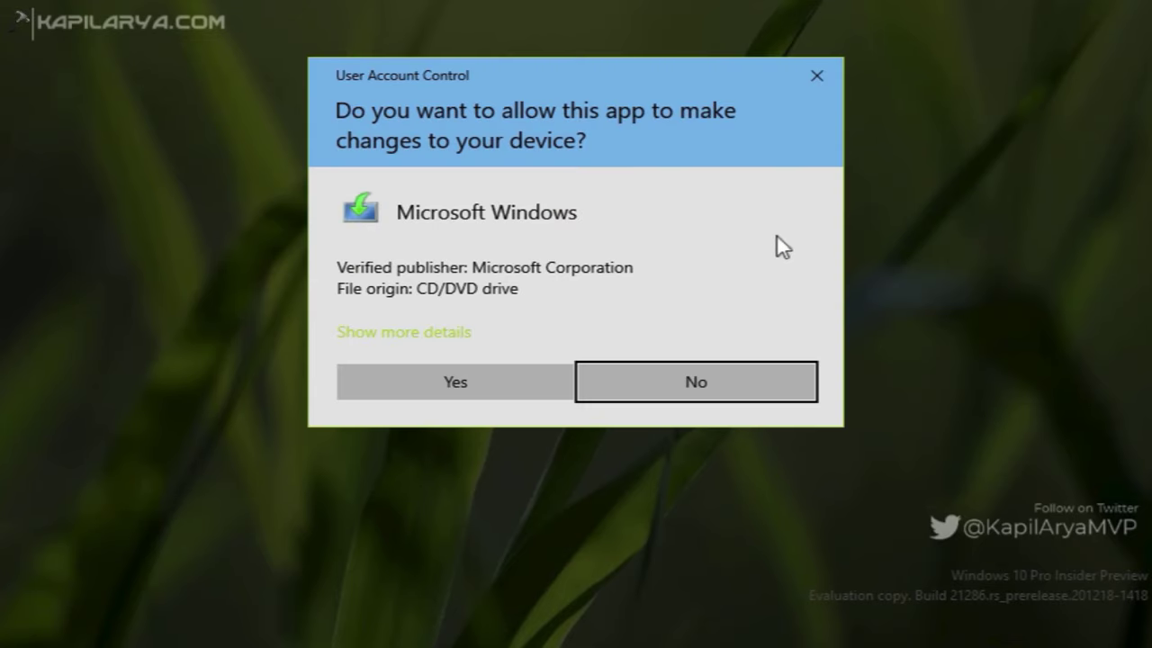
click(391, 382)
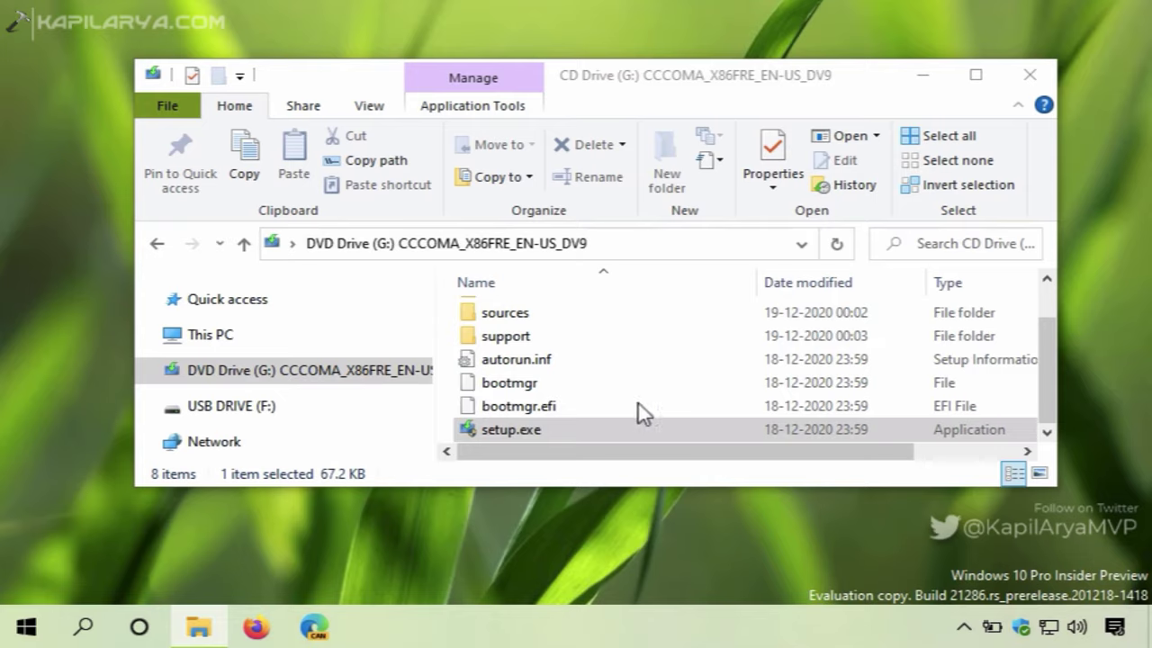
click(921, 77)
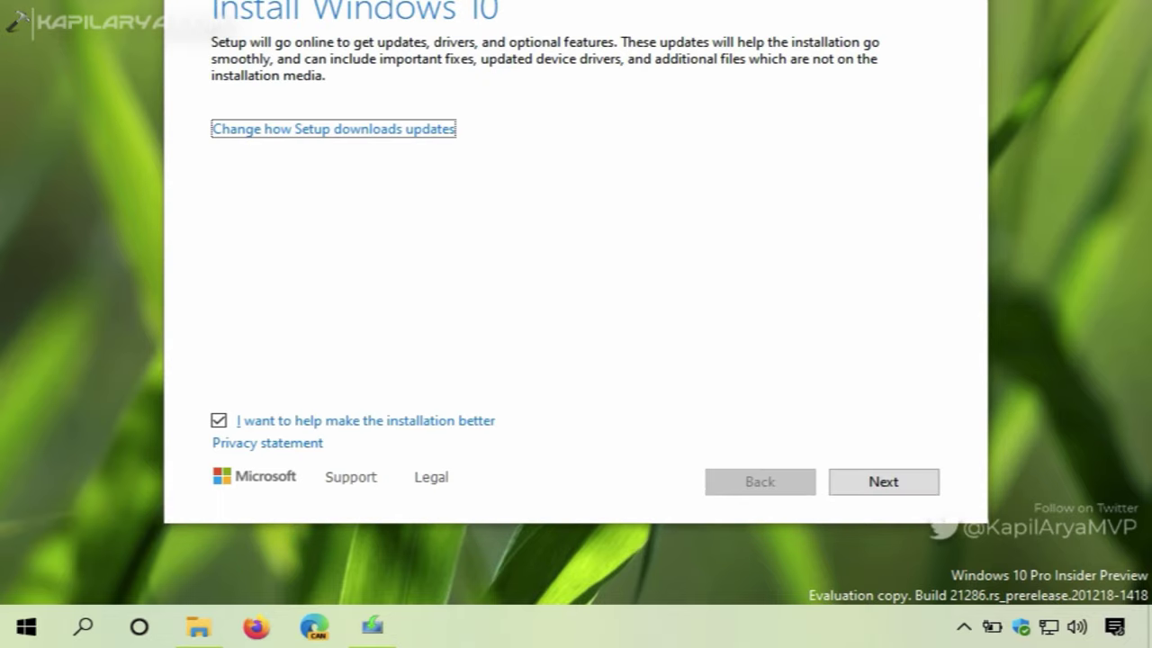
Choose 'Not right now' for Setup updates and accept the Windows 10 license terms
drag(628, 0, 621, 28)
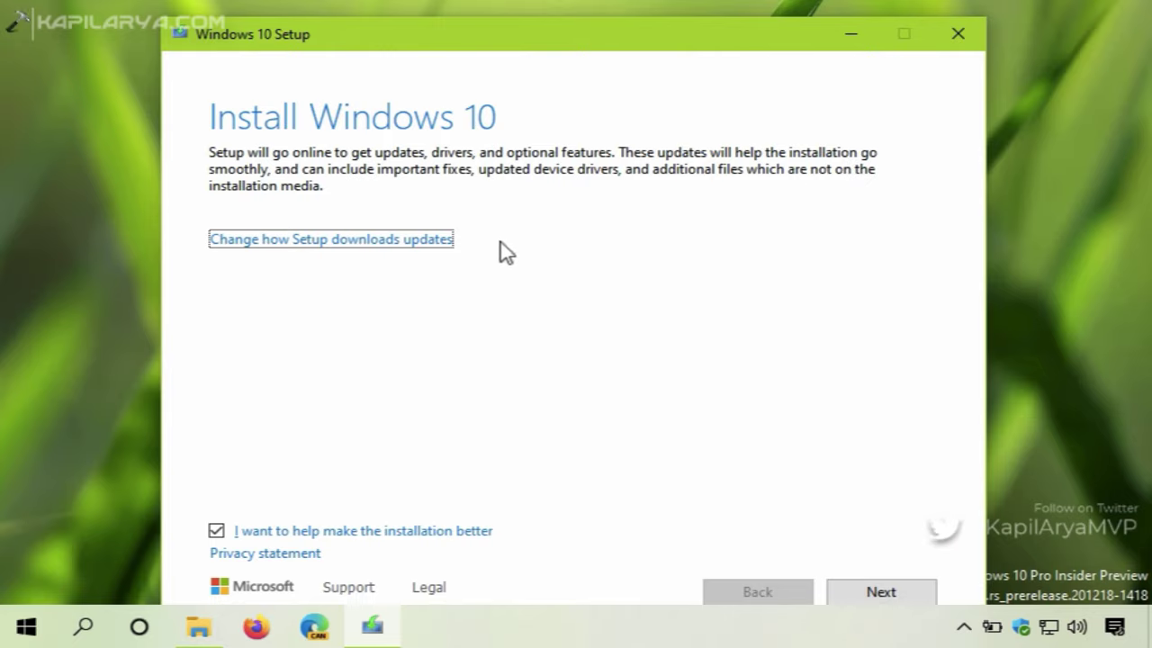
click(408, 241)
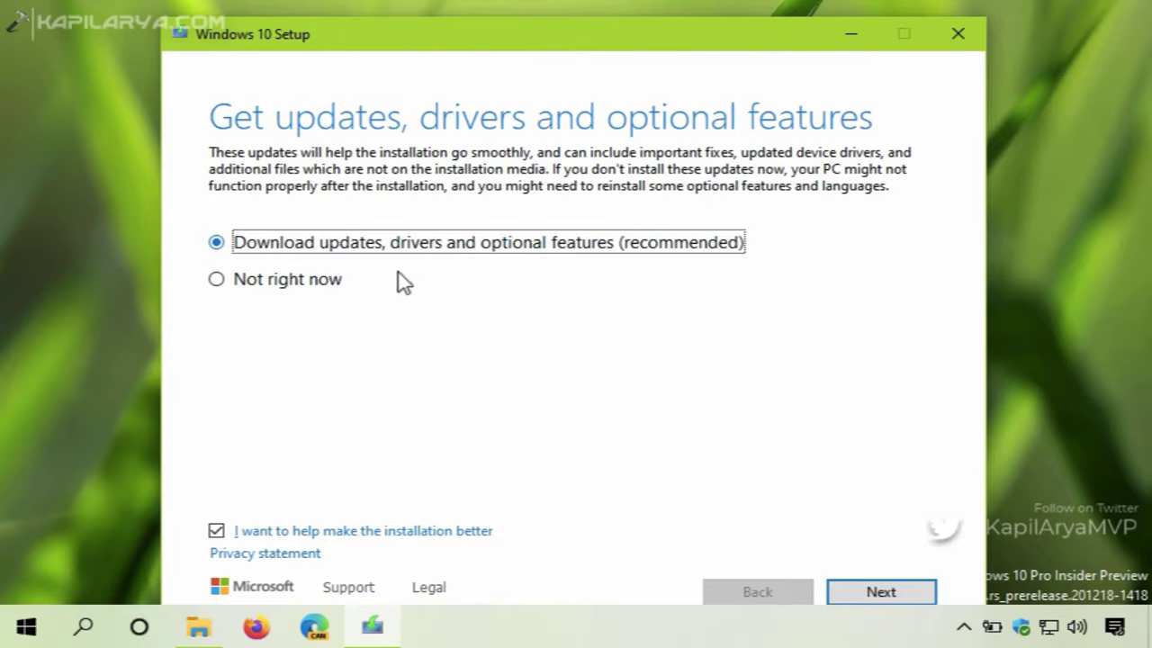
click(222, 287)
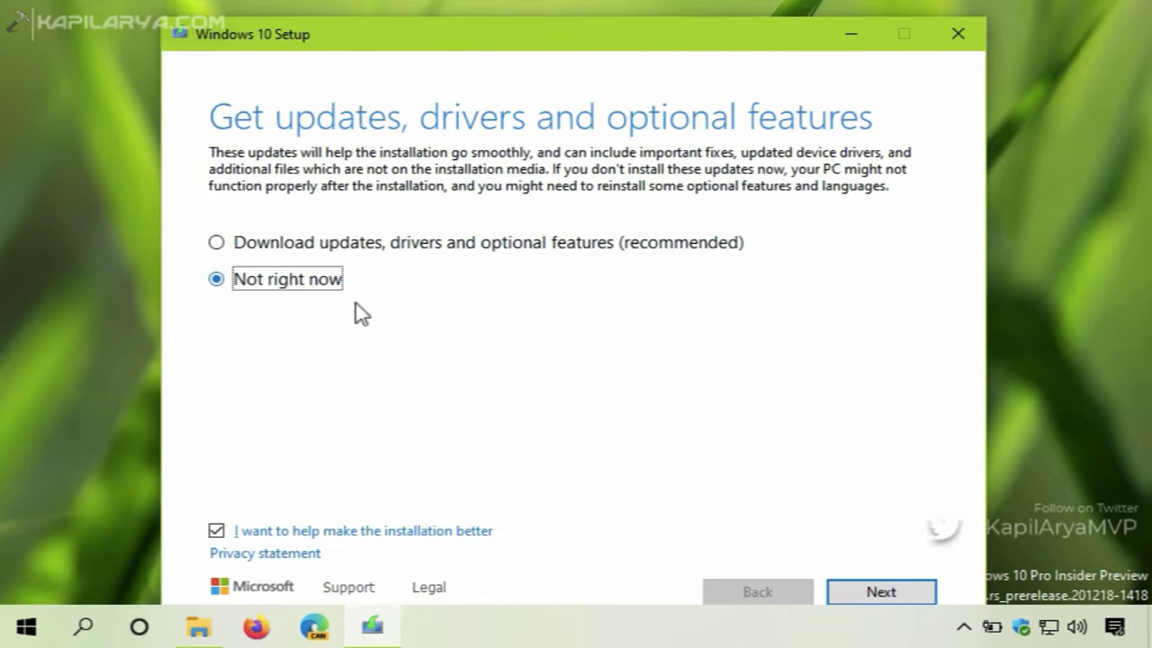
click(846, 591)
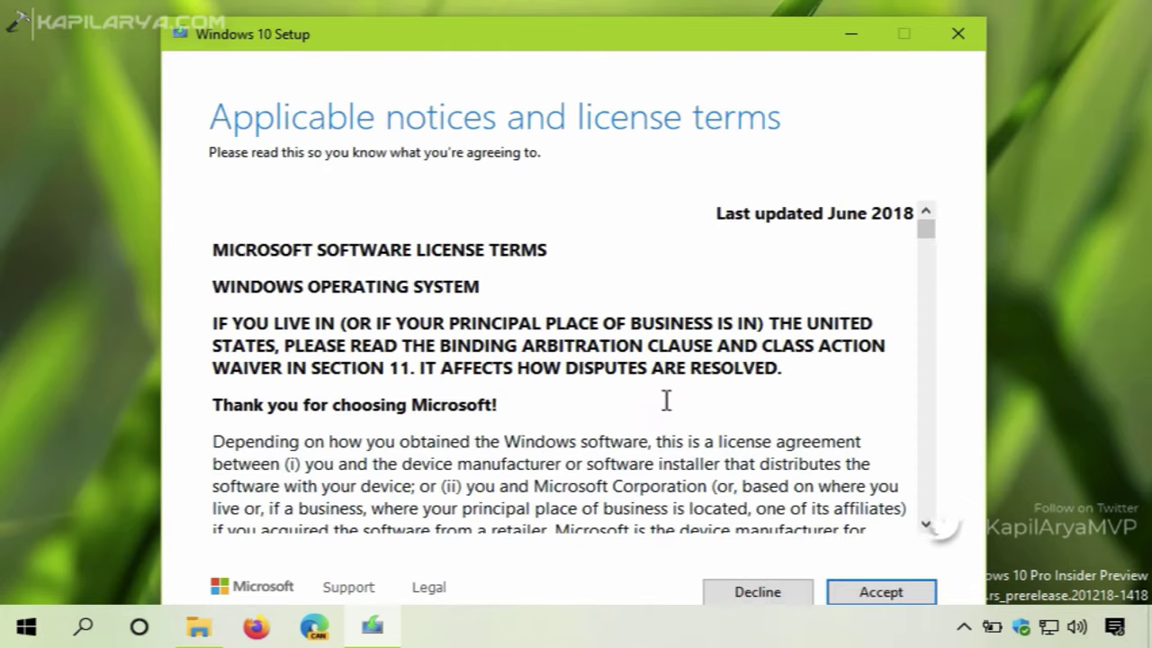
click(846, 594)
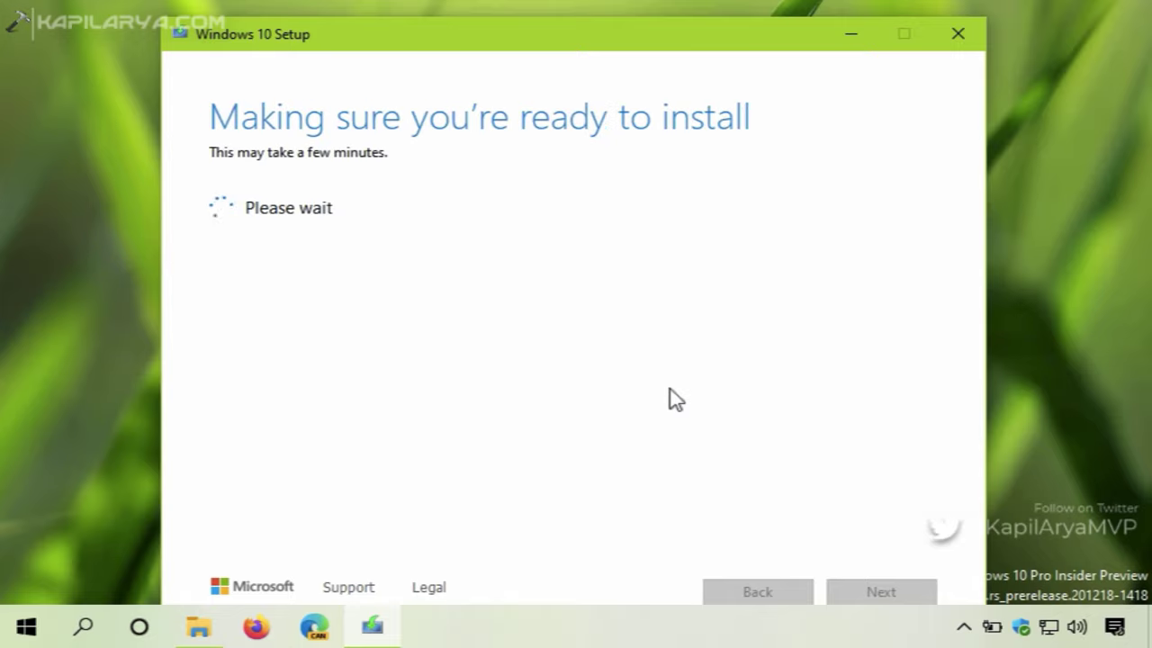
Check the drives' free space under This PC in File Explorer, then minimize it
click(200, 628)
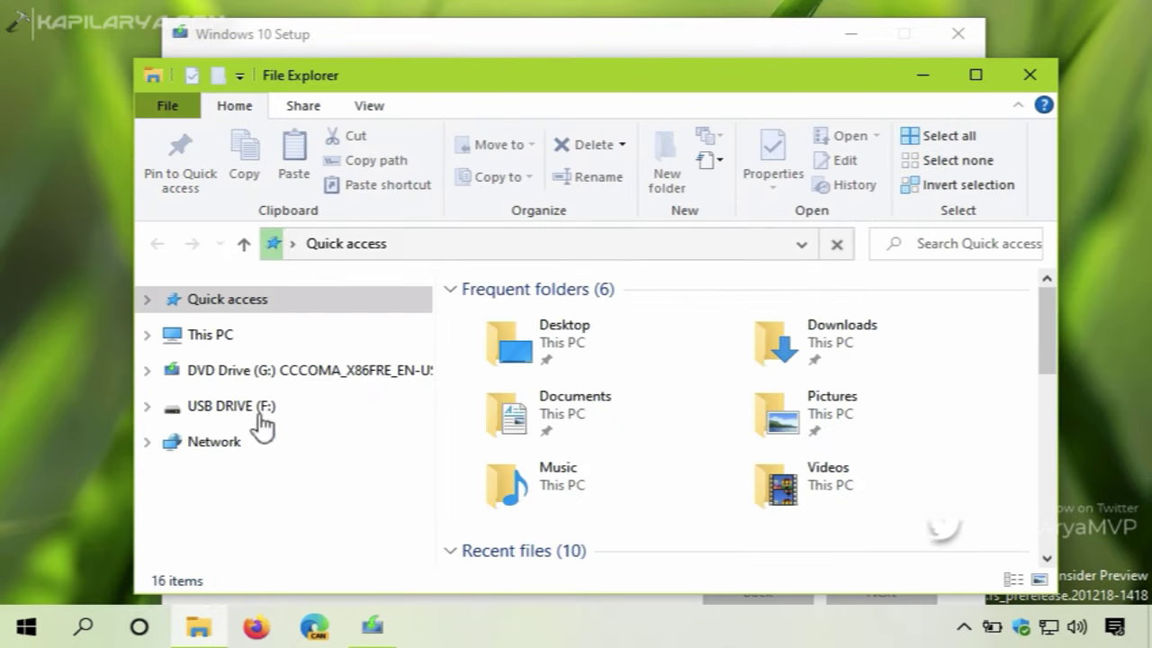
click(212, 336)
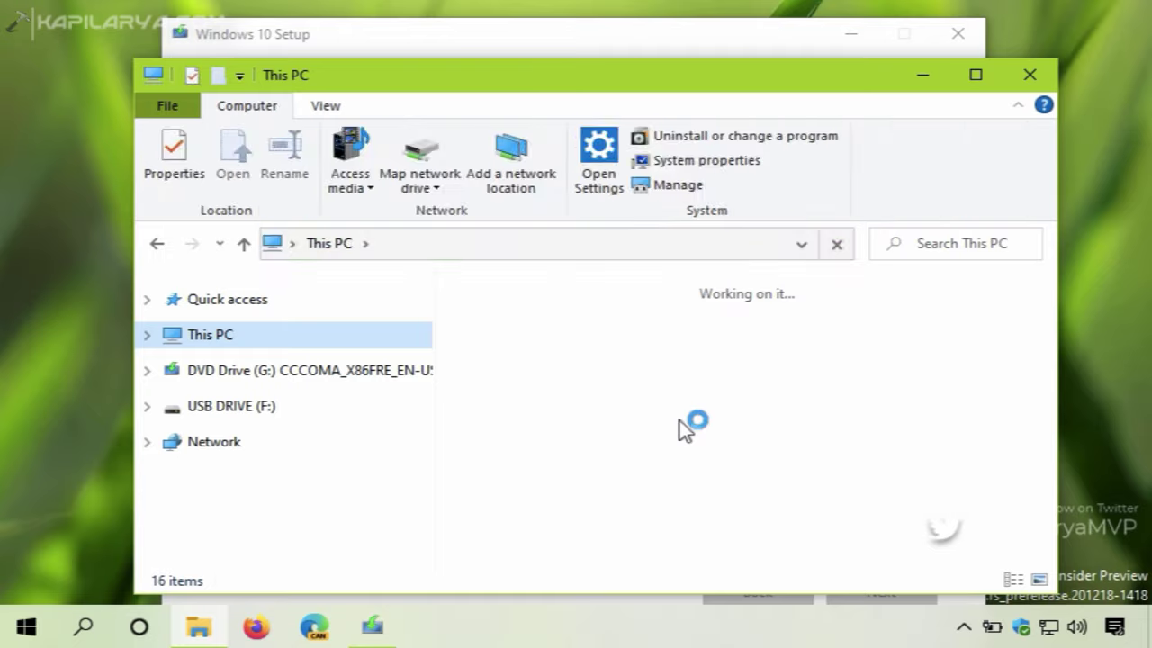
scroll(759, 443, down, 3)
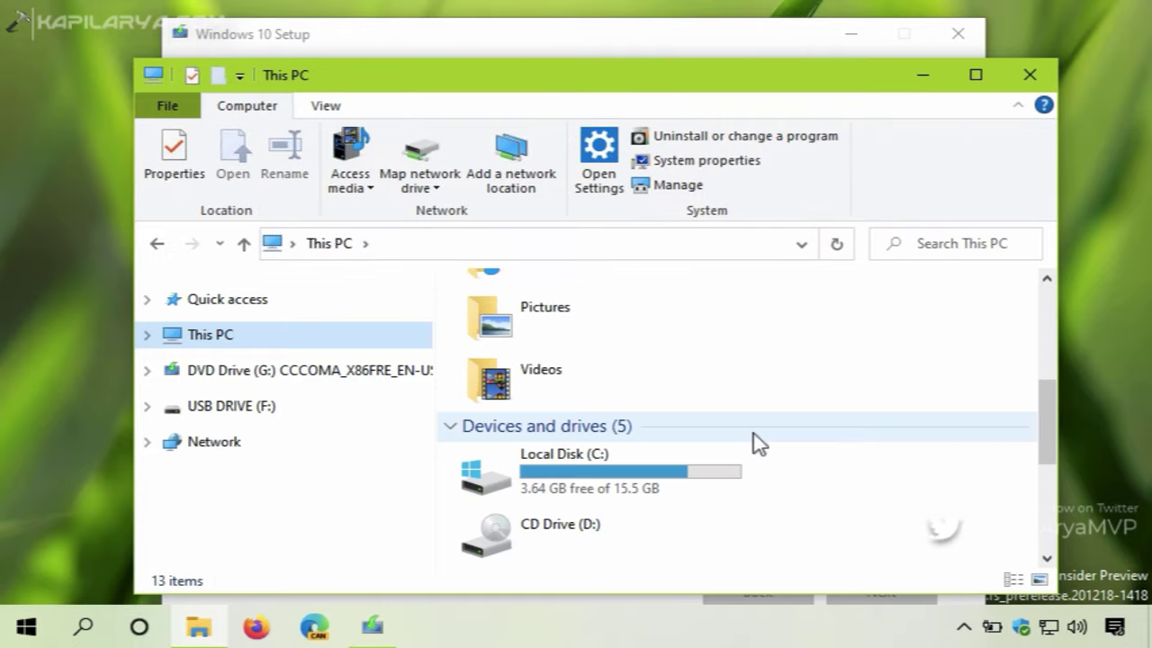
scroll(758, 443, down, 3)
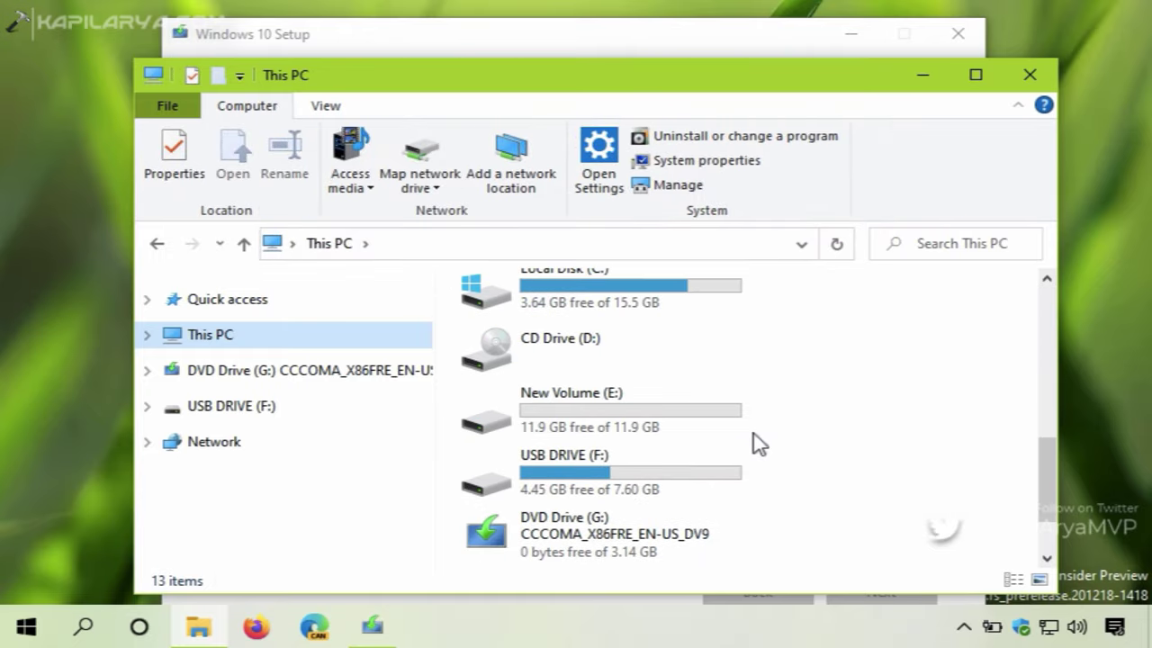
drag(1049, 477, 1046, 464)
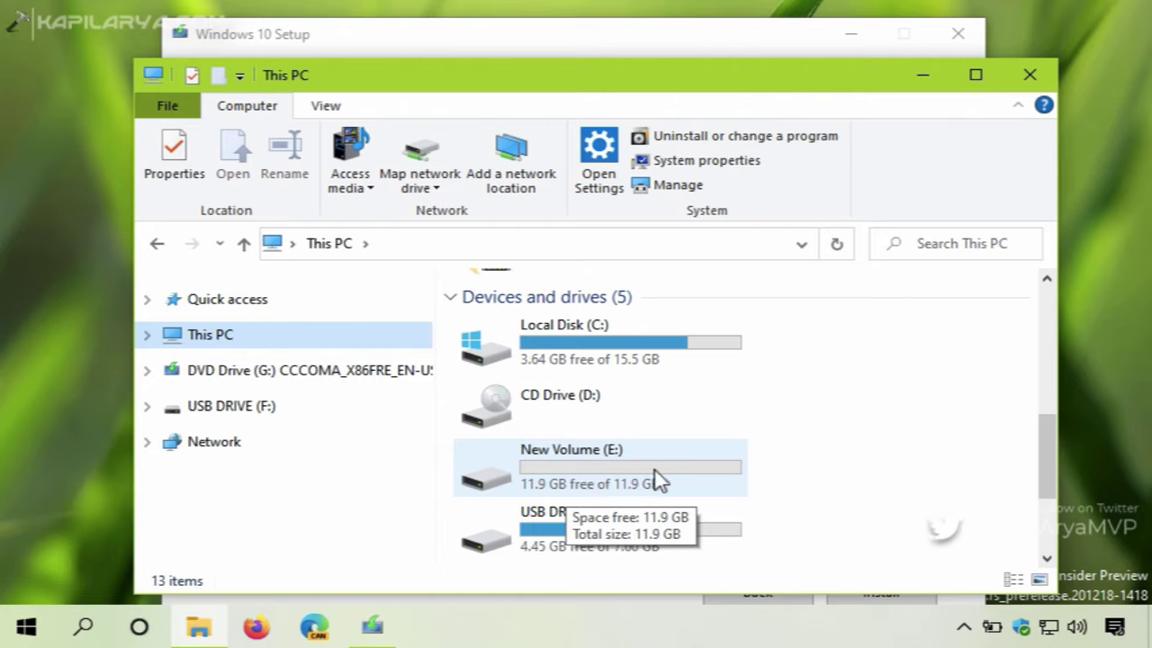
click(924, 76)
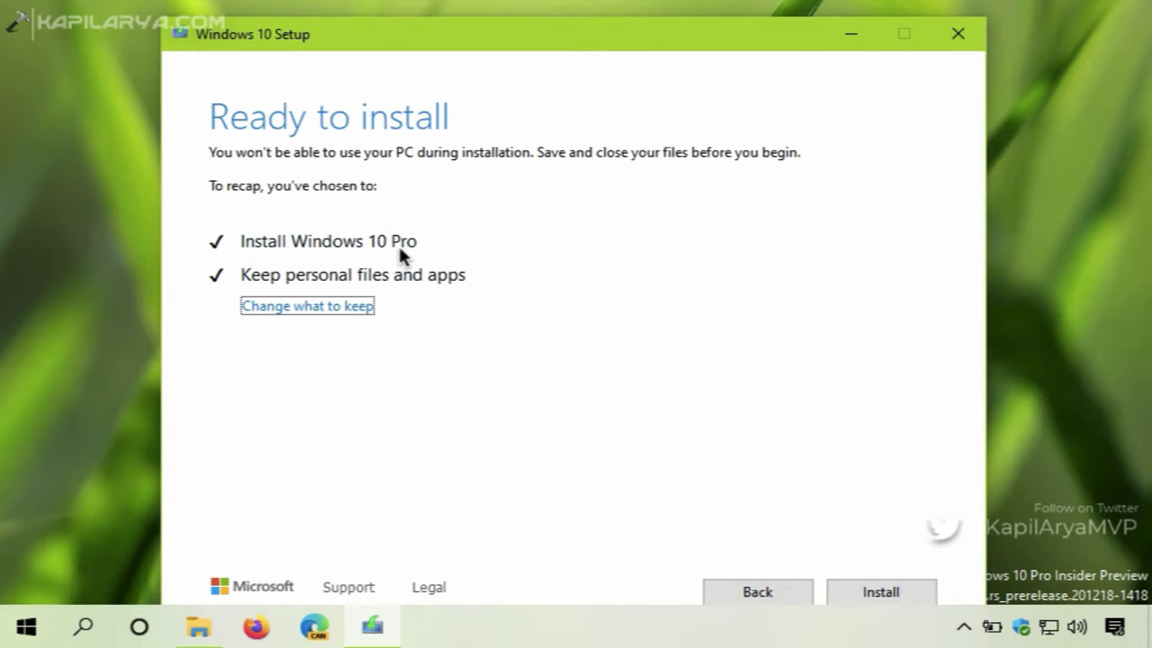
Reconfirm 'Keep personal files and apps' under Change what to keep and continue
click(283, 307)
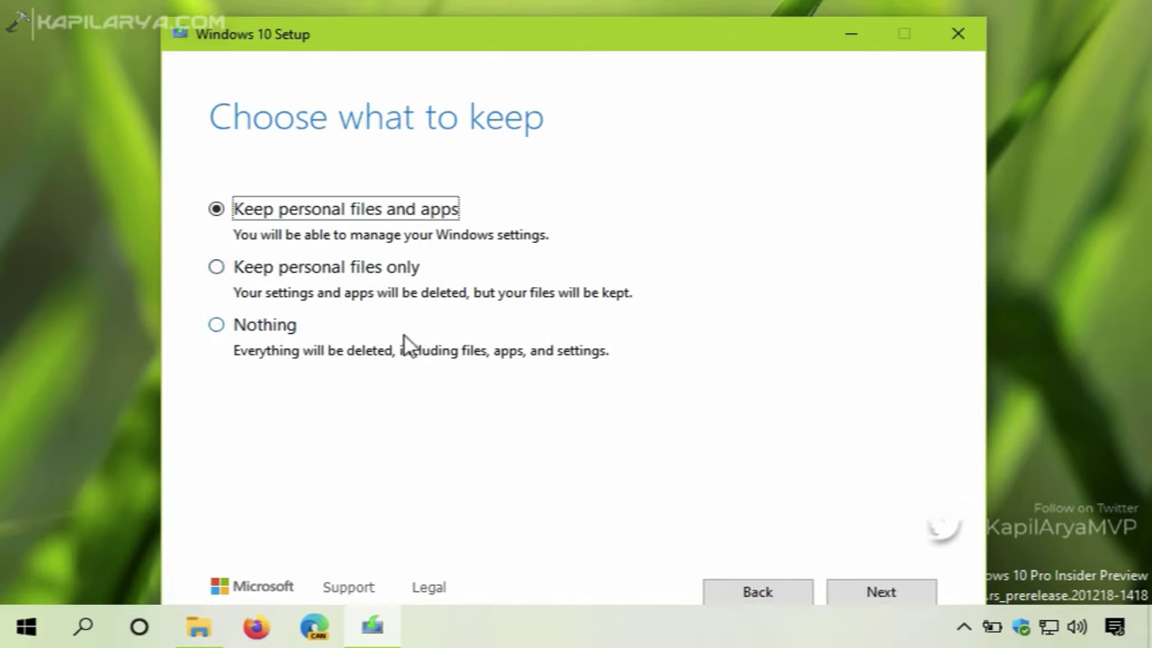
click(845, 596)
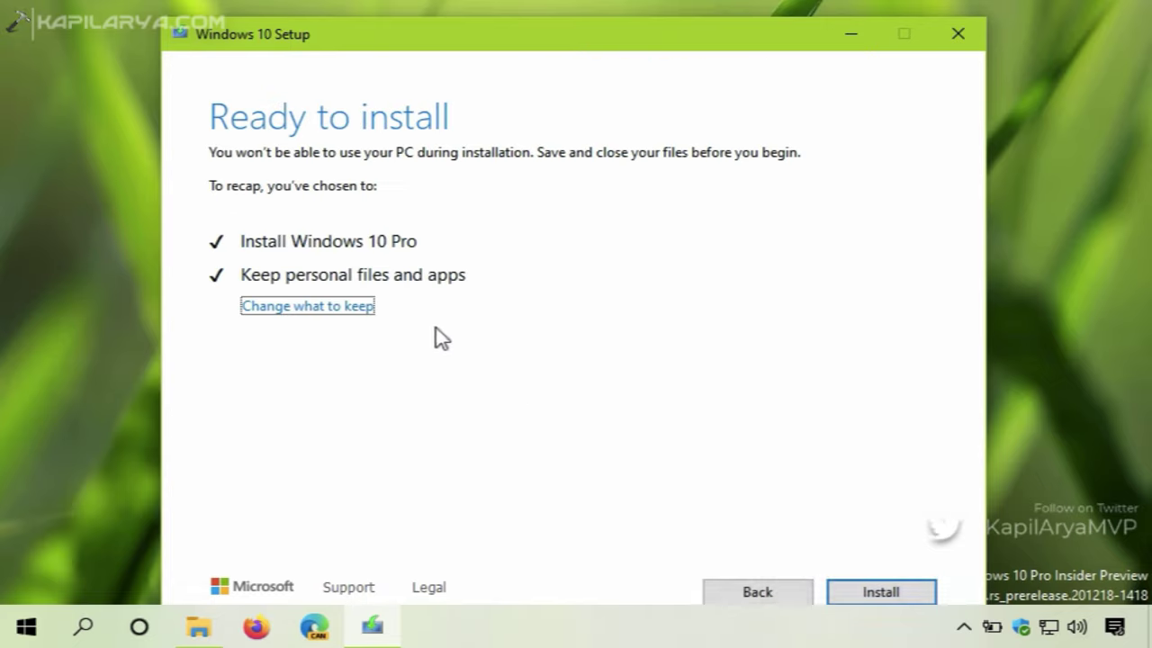
Start the Windows 10 Pro installation and let it run through to the sign-in screen
click(846, 592)
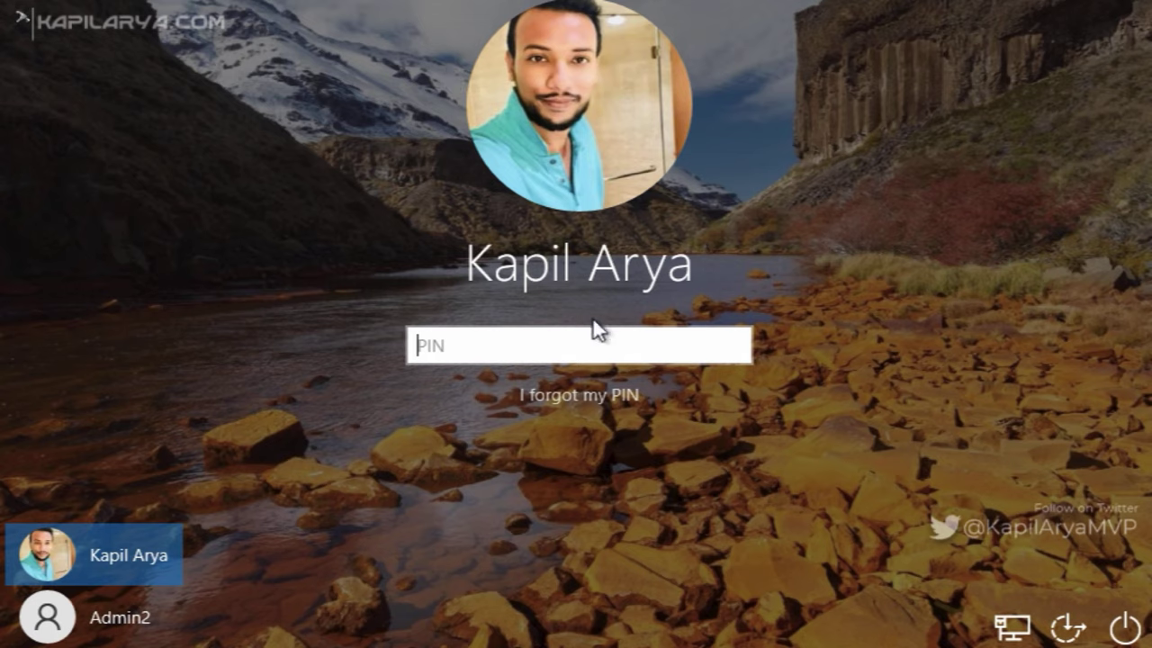
Enter the account PIN on the lock screen to reach the desktop
text(1234)
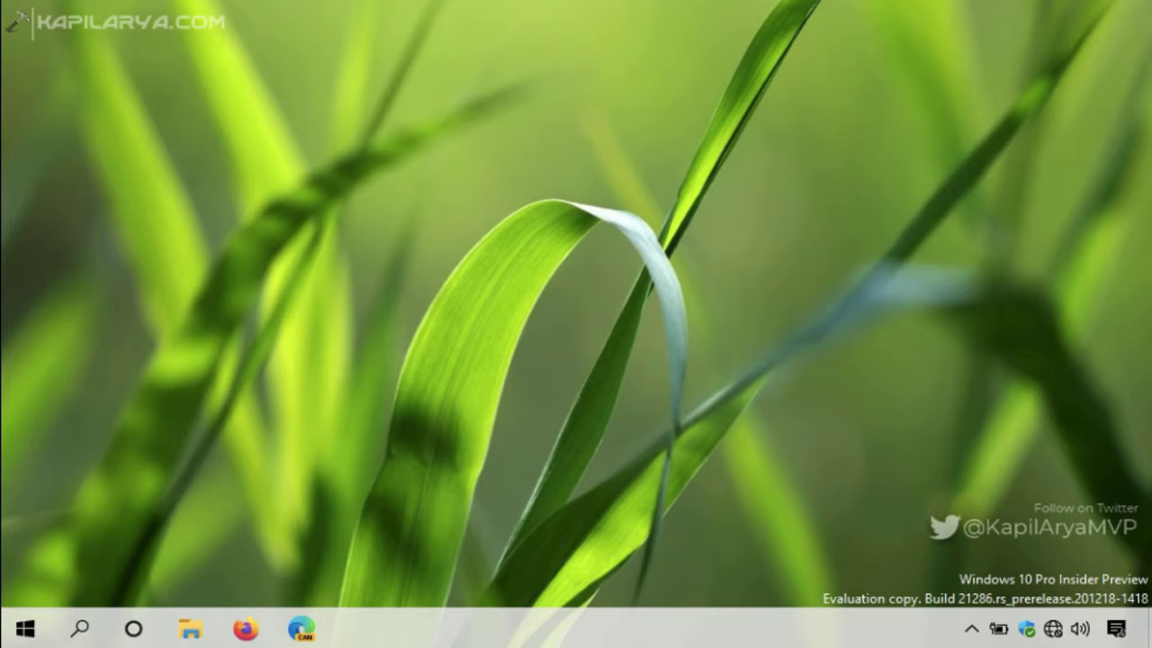
Run winver from the Start right-click menu to check version 2004, OS Build 21286.1000
right_click(41, 627)
click(74, 511)
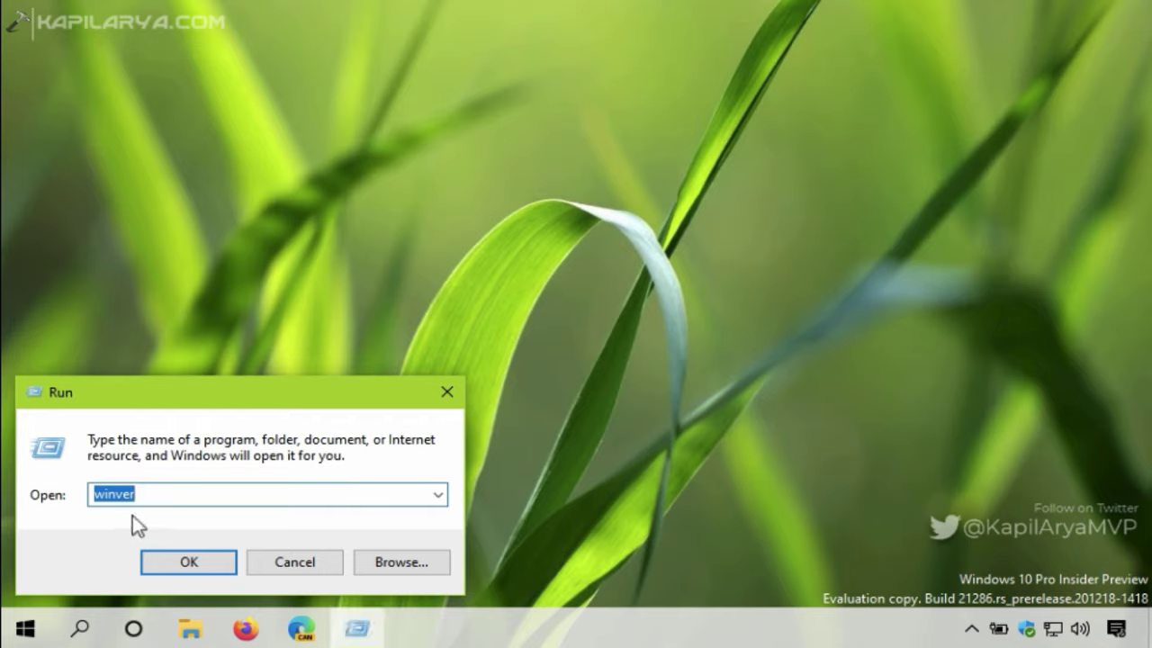
click(180, 565)
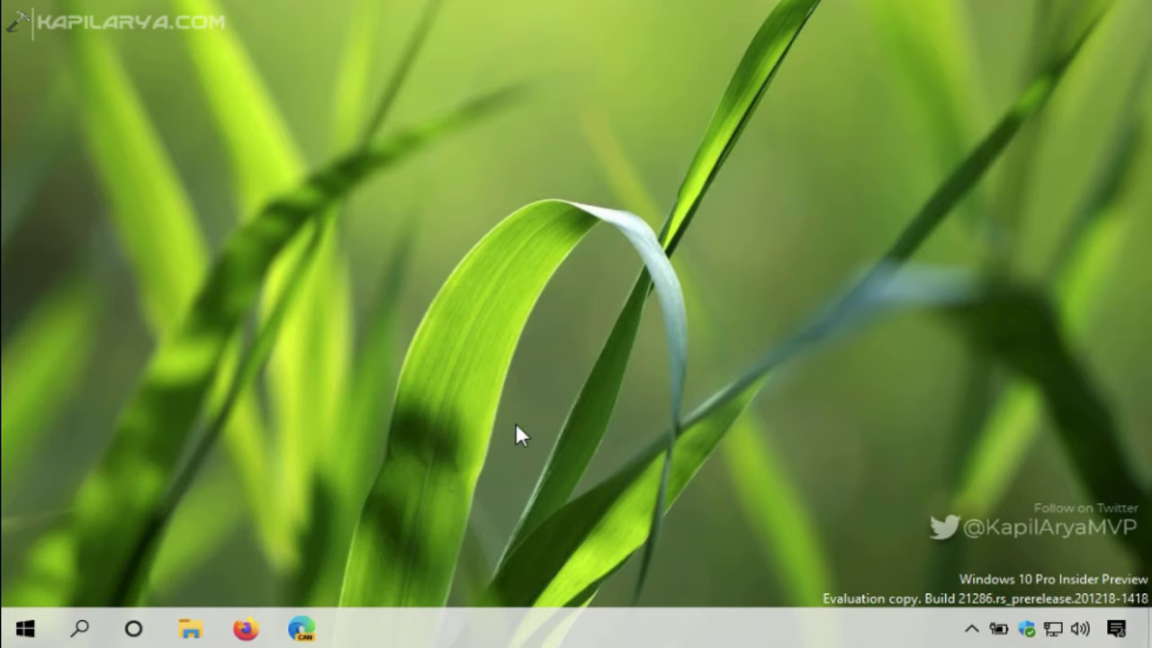